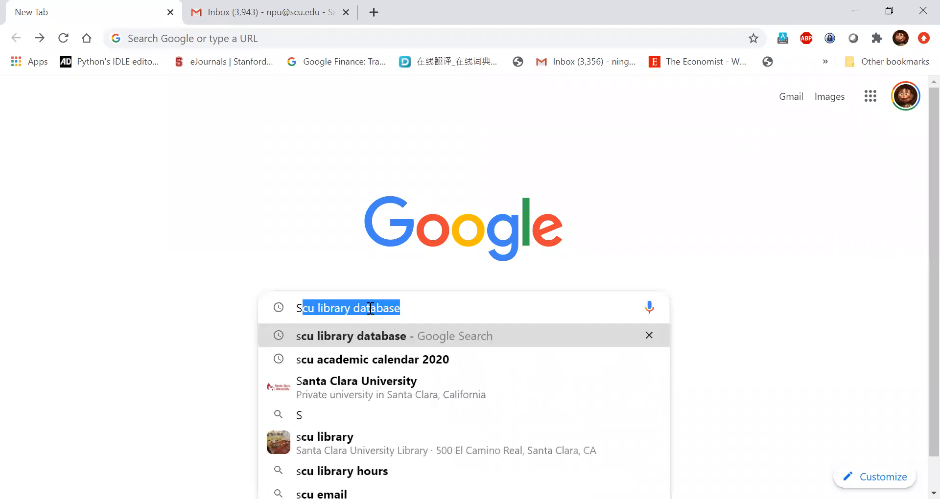
Step: Search Google for 'scu library database' and open the A-Z Databases – SCU LibGuides result
key("Return")
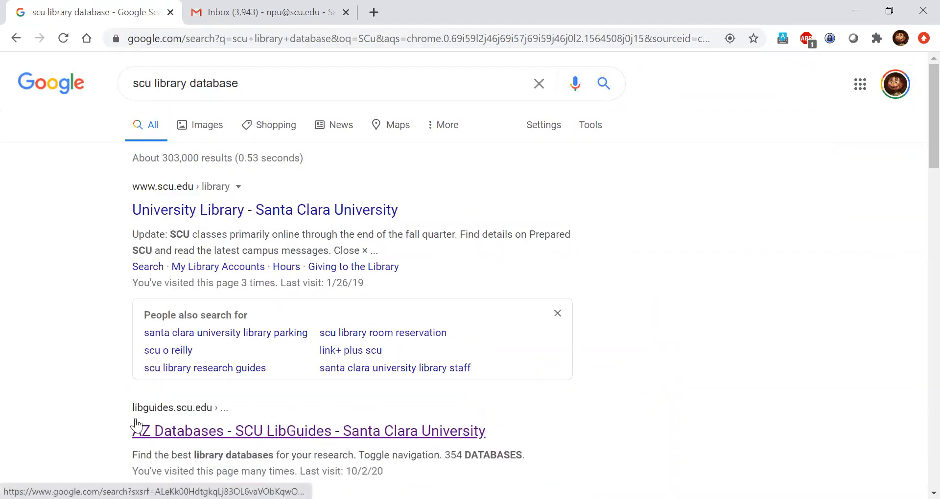
scroll(451, 378, "down", 2)
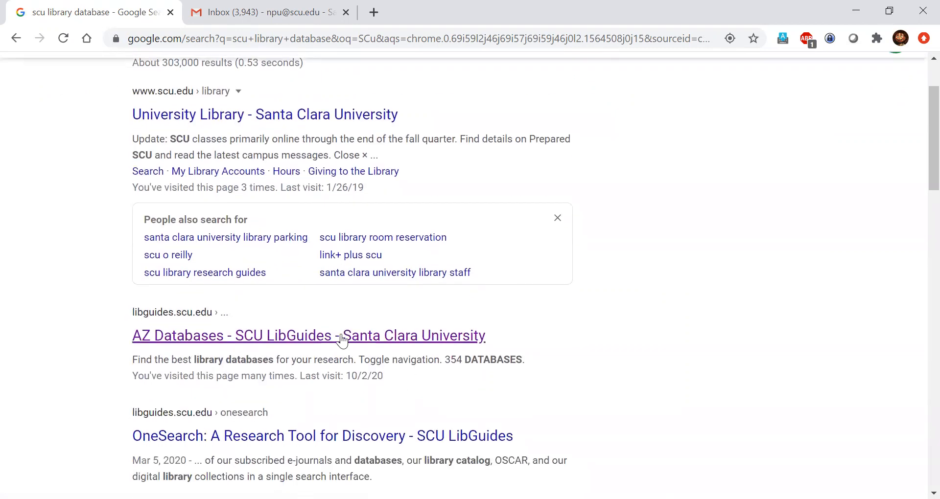
left_click(286, 334)
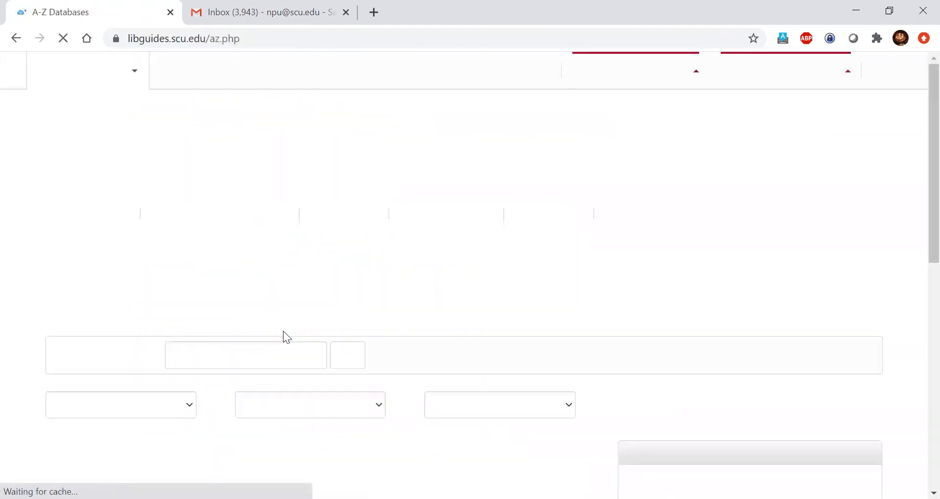
Step: Filter the A-Z list to letter C and open CRSP – Center for Research in Security Prices
scroll(283, 331, "down", 4)
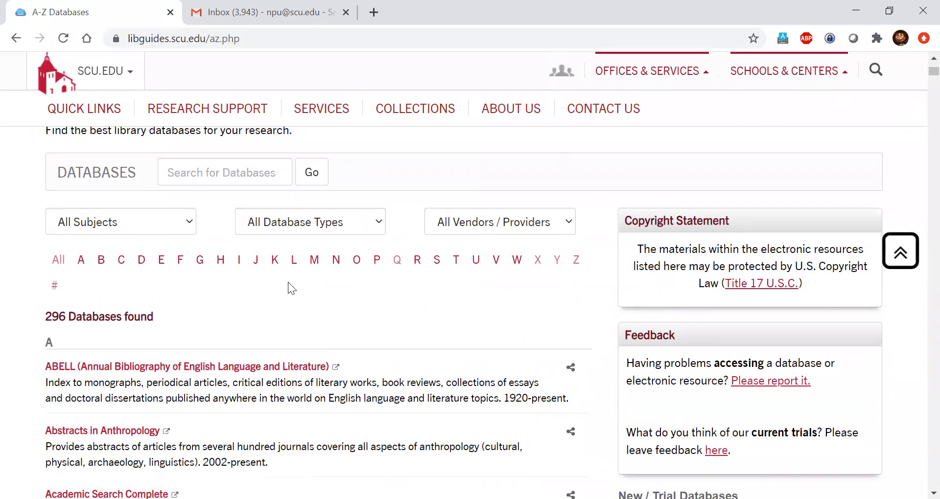
left_click(120, 269)
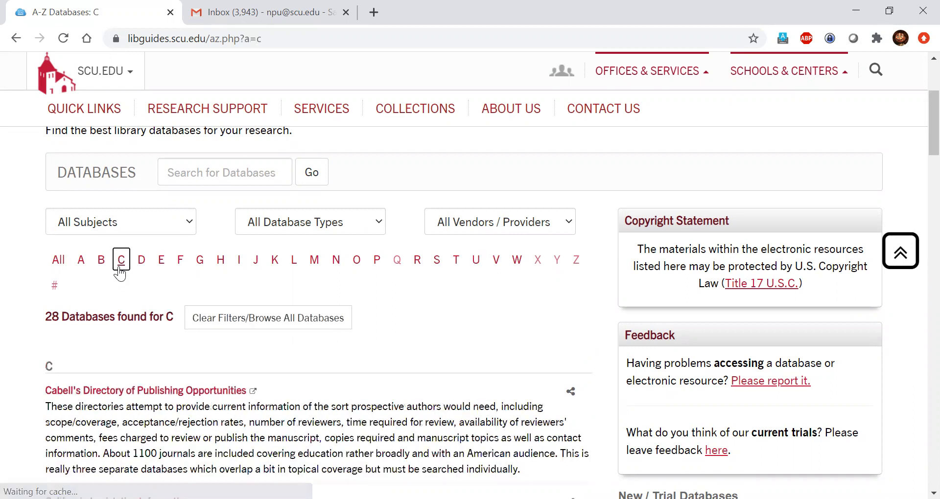
scroll(28, 314, "down", 15)
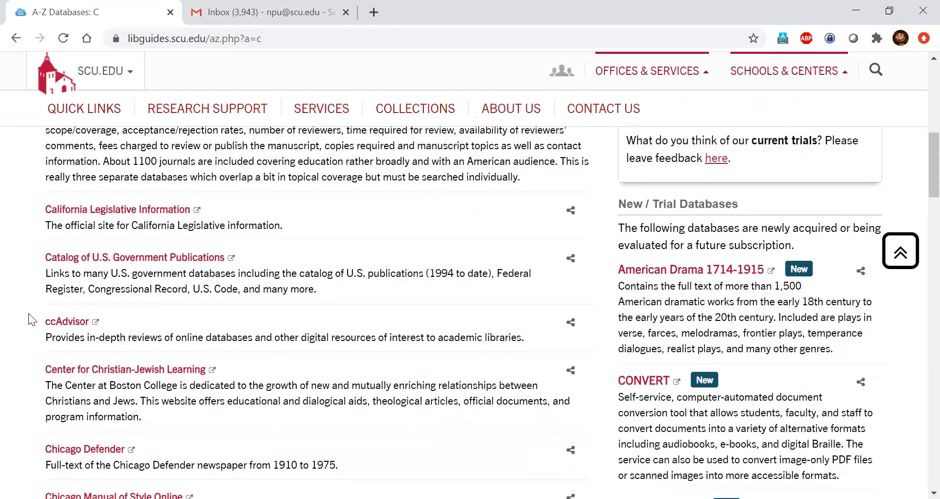
scroll(29, 313, "down", 20)
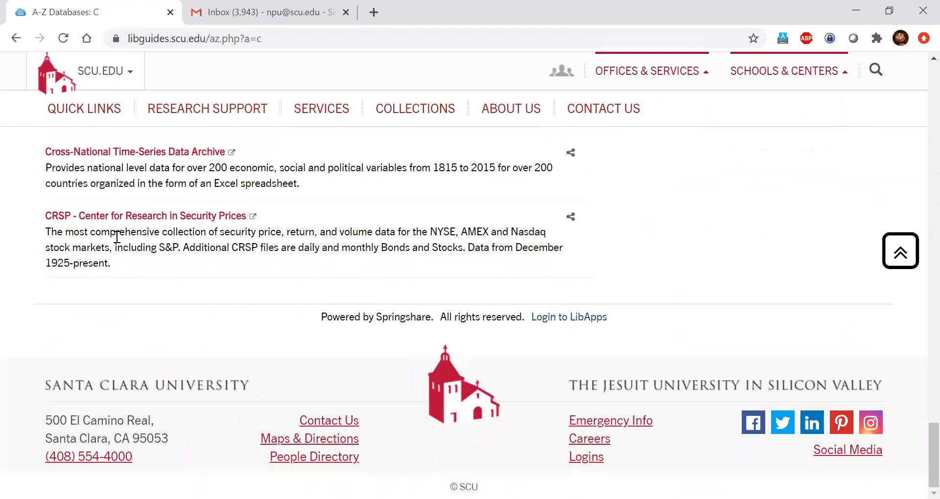
left_click(133, 216)
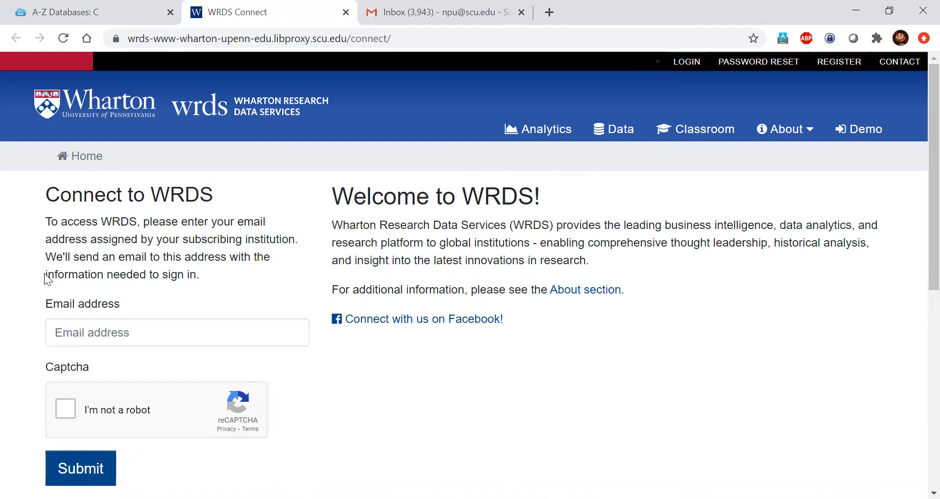
Step: Request a WRDS day pass for the university e-mail address, passing the captcha, then go to Gmail
left_click(129, 342)
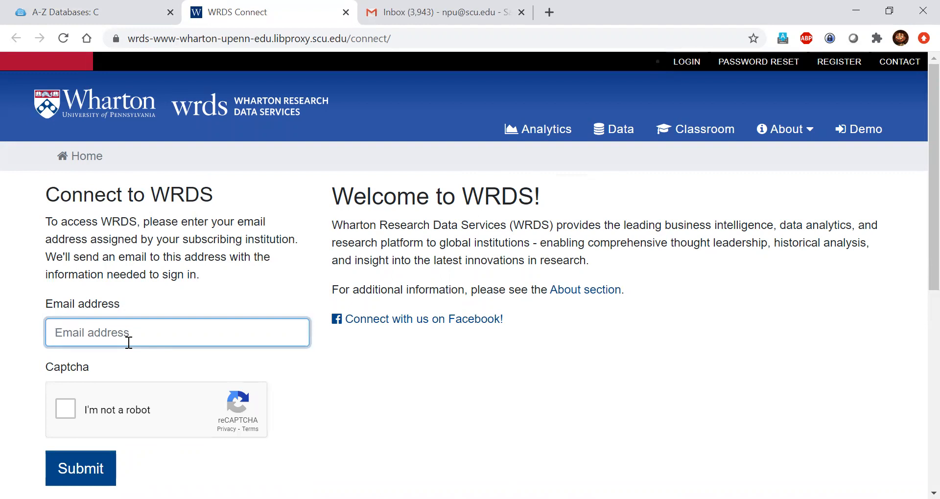
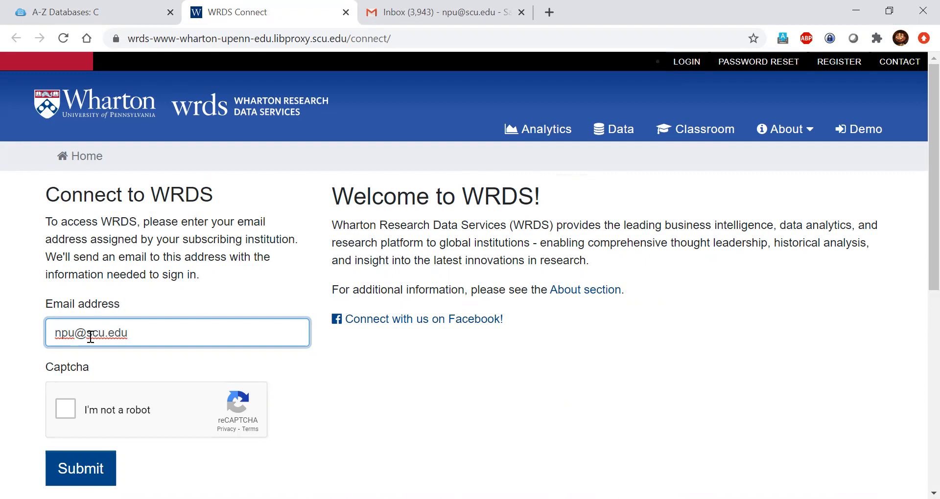
left_click(66, 409)
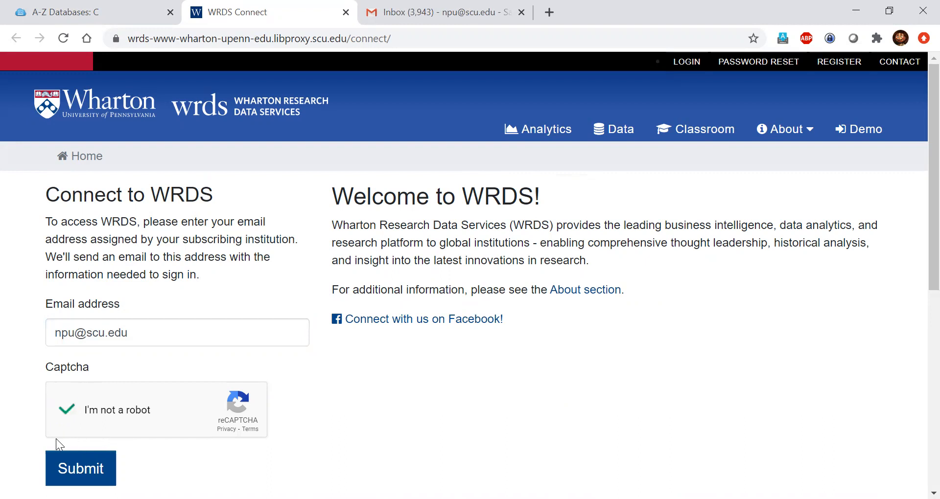
left_click(81, 468)
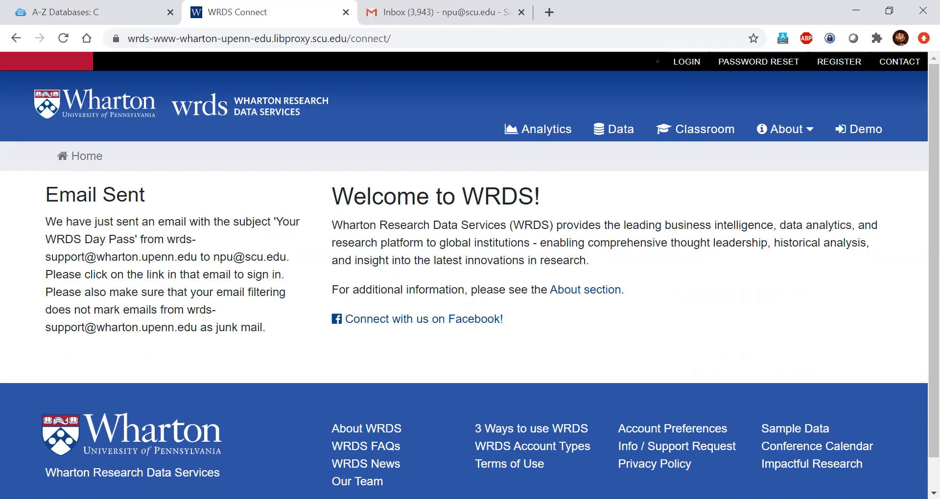
left_click(421, 11)
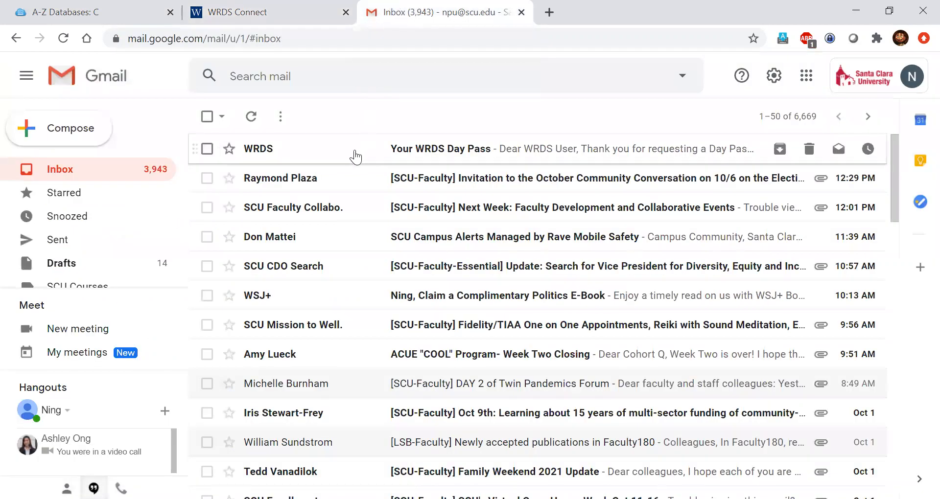
Step: Open the 'Your WRDS Day Pass' e-mail and follow its connection link to WRDS
left_click(292, 153)
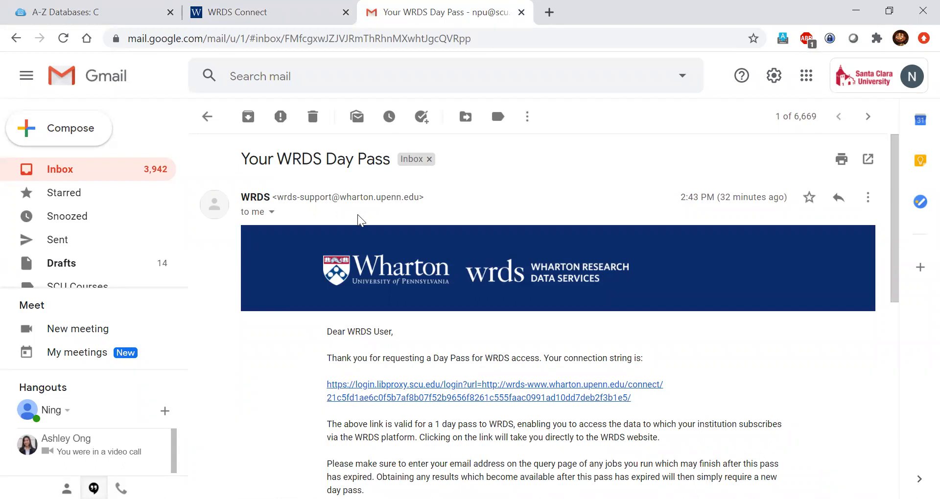
scroll(546, 190, "down", 3)
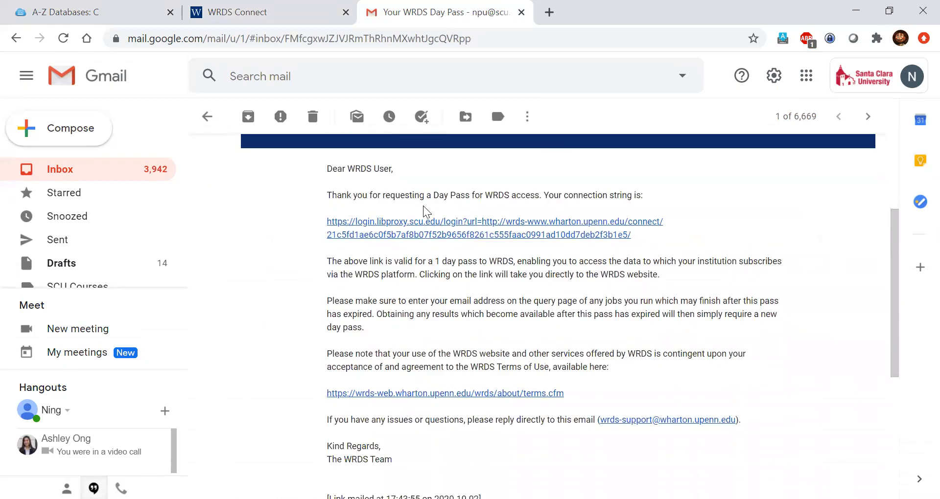
left_click(386, 235)
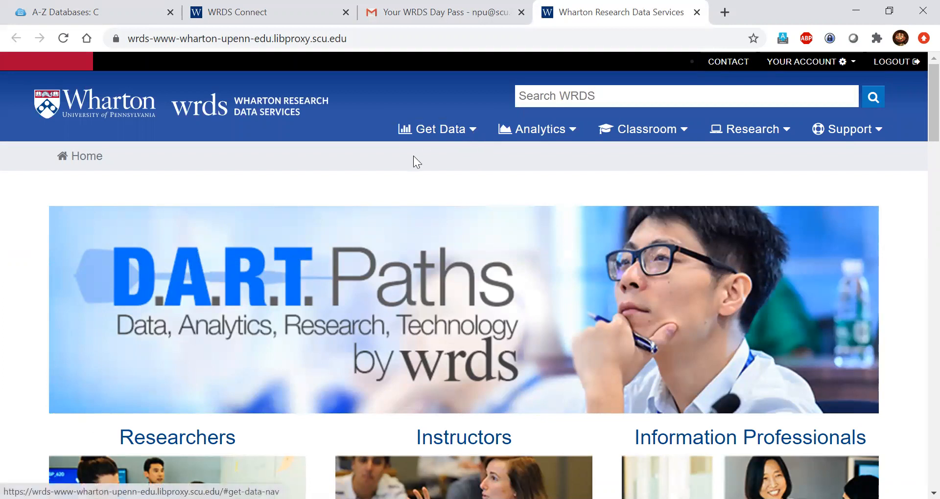
Step: Navigate Get Data > CRSP > Stock / Security Files to the Daily Stock File query form
left_click(459, 130)
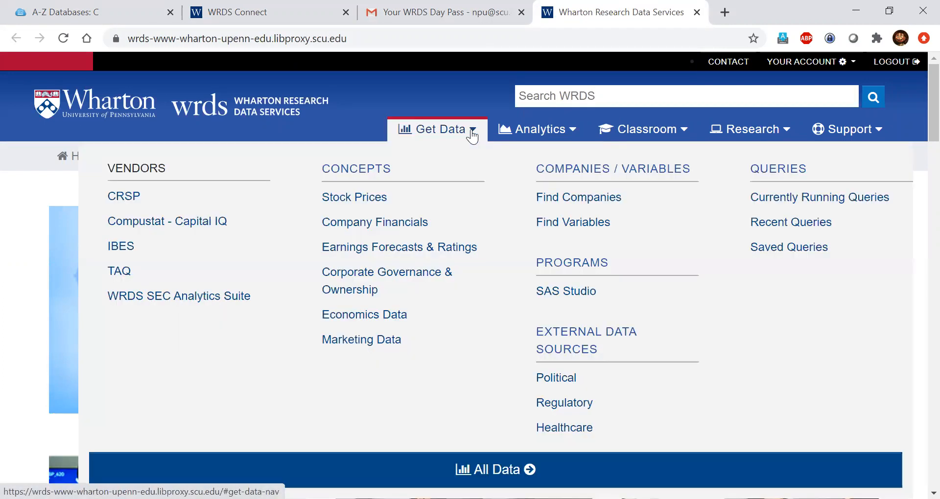
left_click(126, 199)
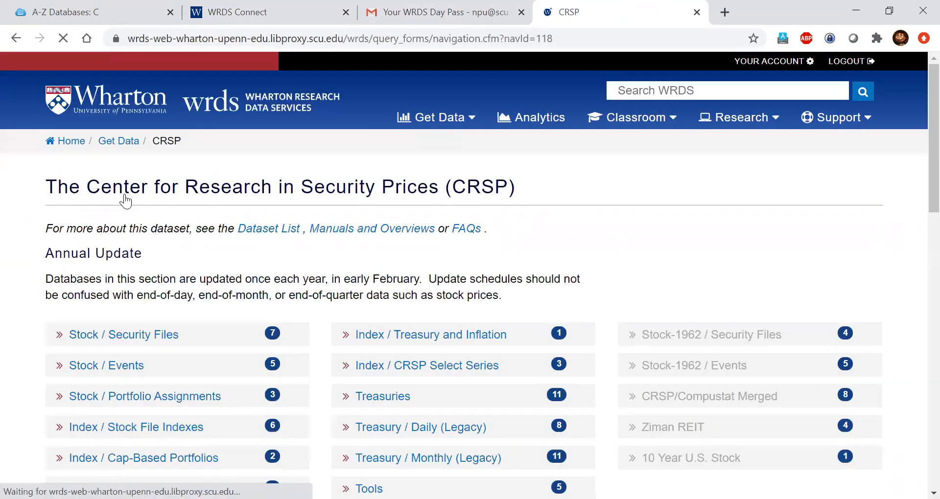
scroll(125, 200, "down", 1)
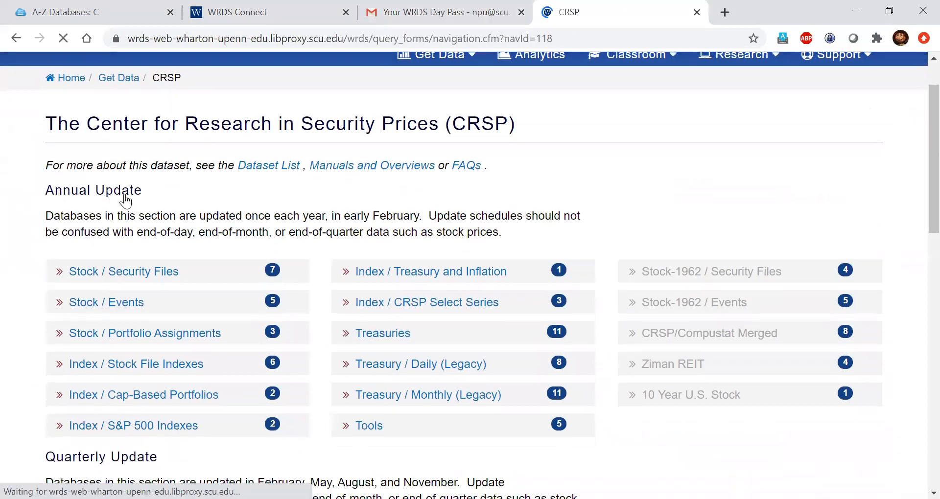
left_click(129, 279)
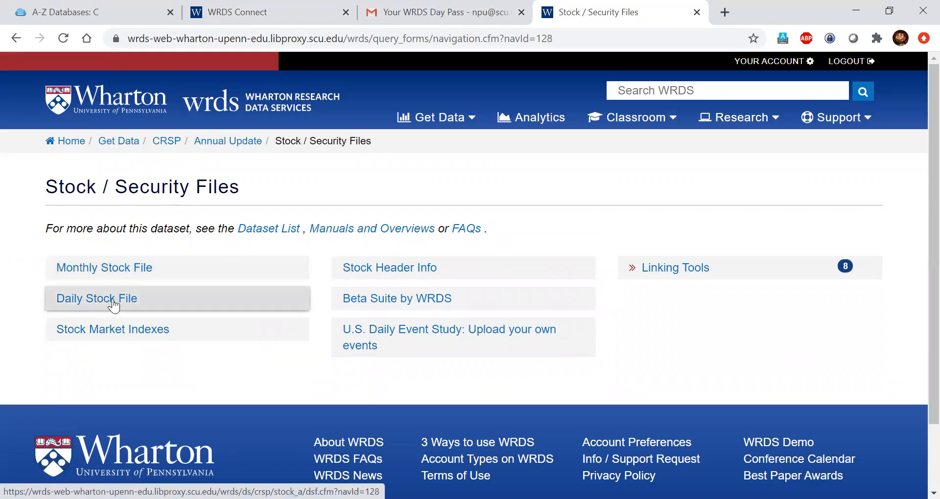
left_click(157, 300)
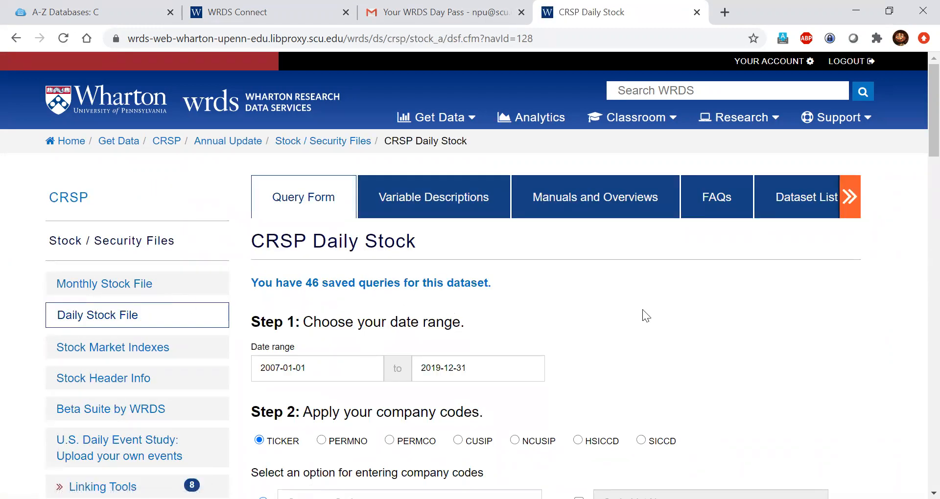
Step: Change the Step 1 dates from 2007-01-01–2019-12-31 to 2008-01-01 and 2018-12-31
scroll(722, 300, "down", 2)
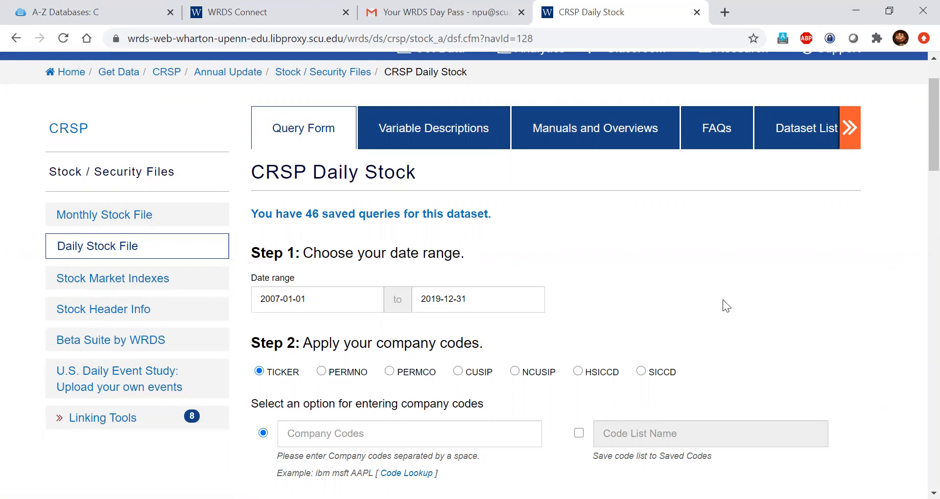
right_click(321, 304)
left_click(282, 300)
key("shift+Left")
type("8")
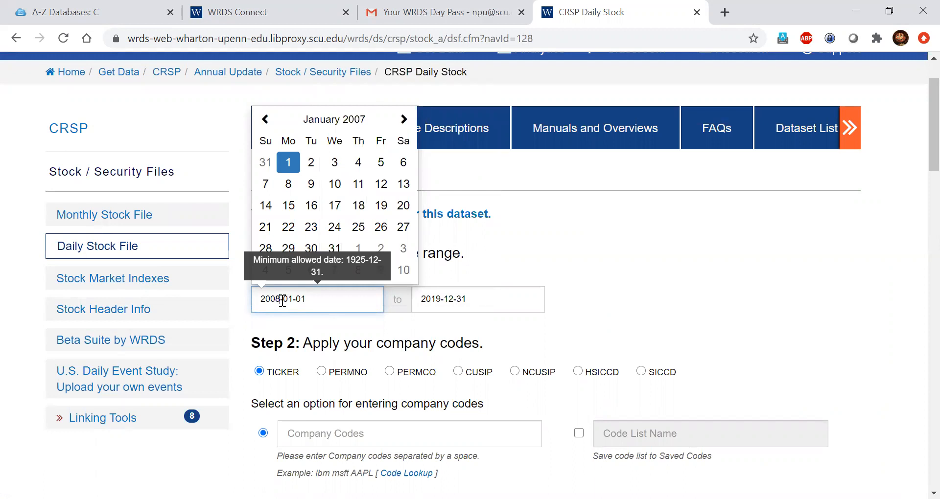
left_click(475, 299)
left_click(441, 299)
key("BackSpace")
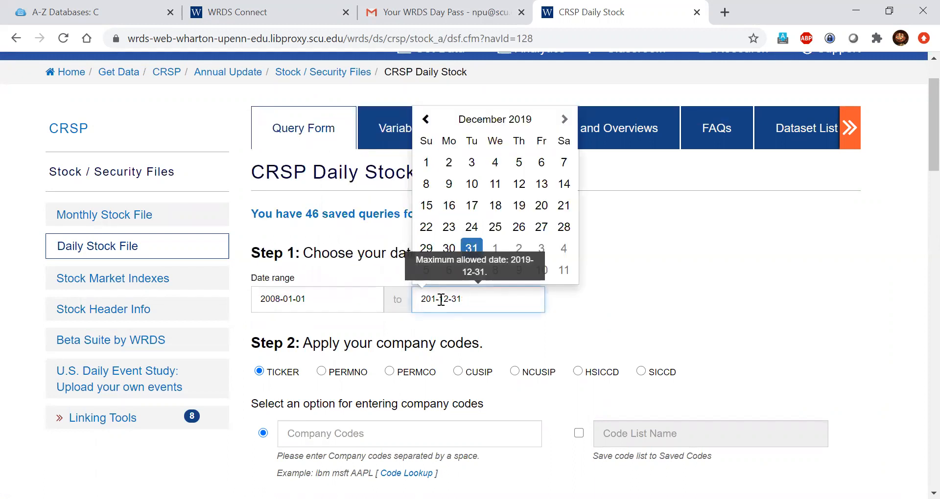
type("8")
left_click(633, 328)
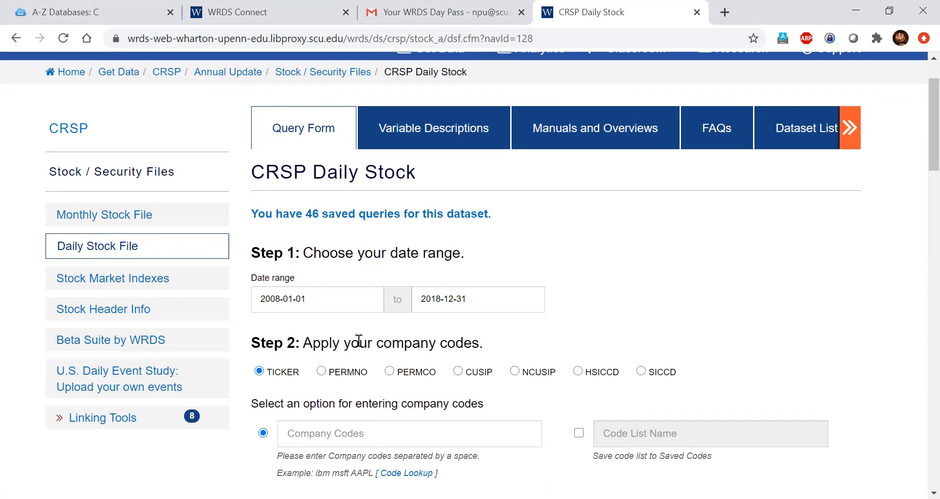
scroll(358, 341, "down", 2)
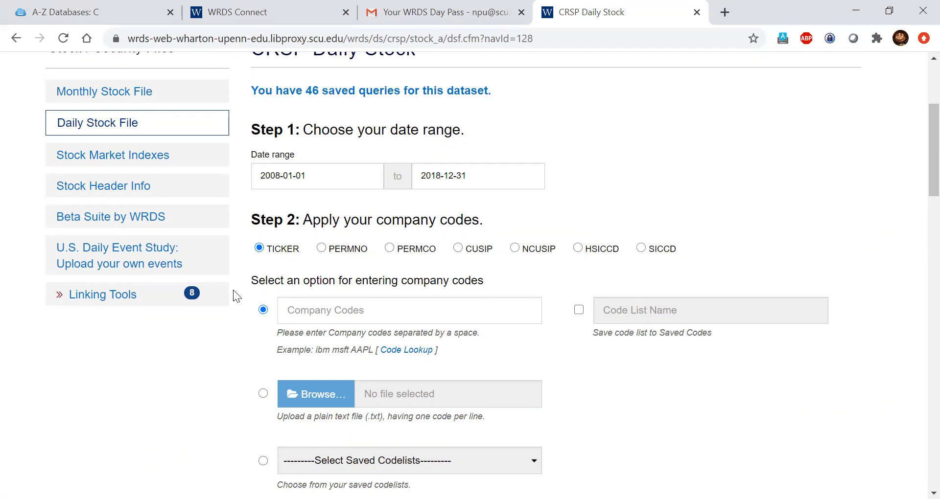
Step: Enter tickers 'FB AAPL NFLX GOOGL' in the Step 2 Company Codes box with TICKER selected
scroll(233, 290, "down", 1)
left_click(301, 301)
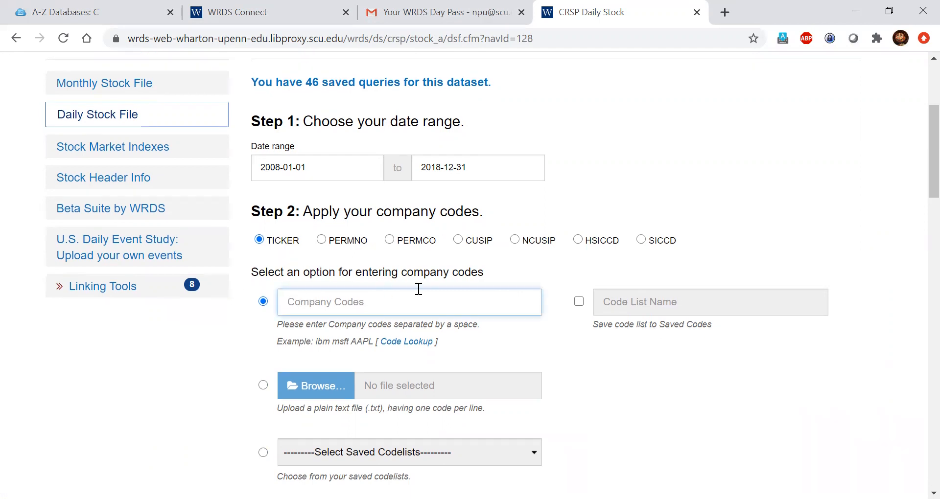
scroll(417, 290, "down", 1)
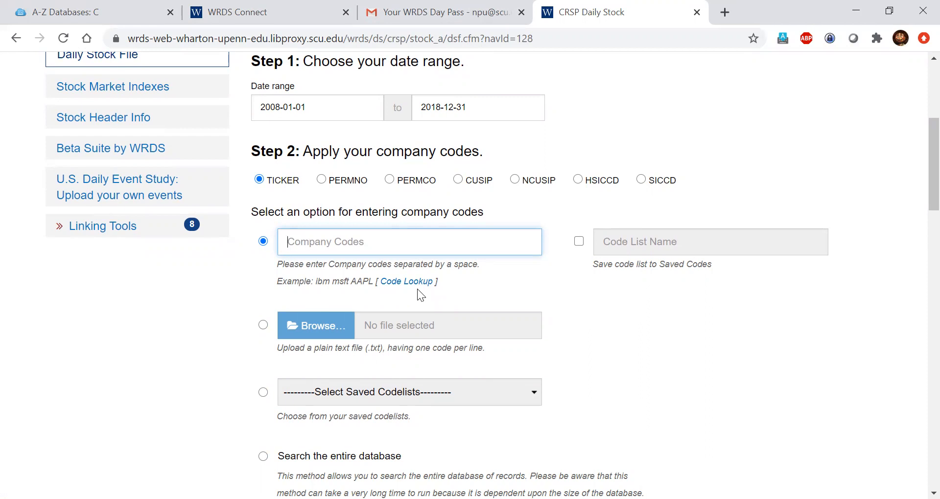
type("FB AAPL NFLX G")
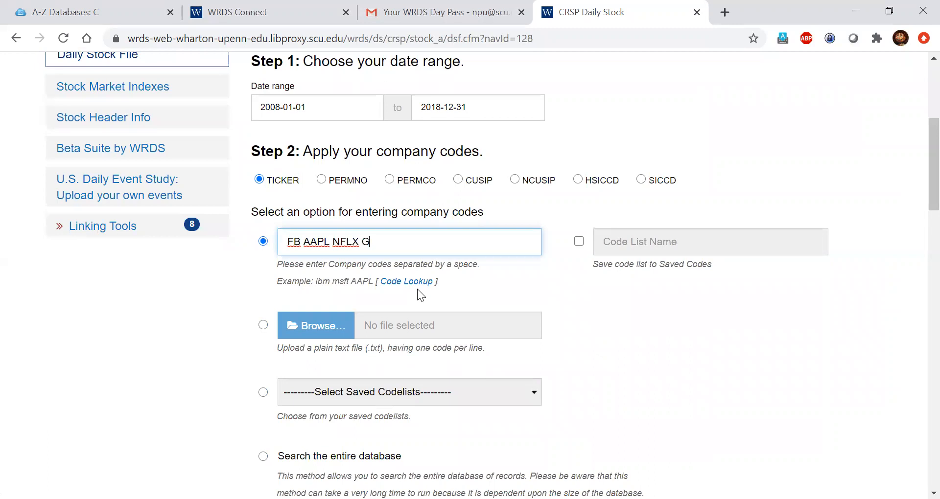
type("OOGL")
left_click(207, 300)
scroll(208, 300, "down", 5)
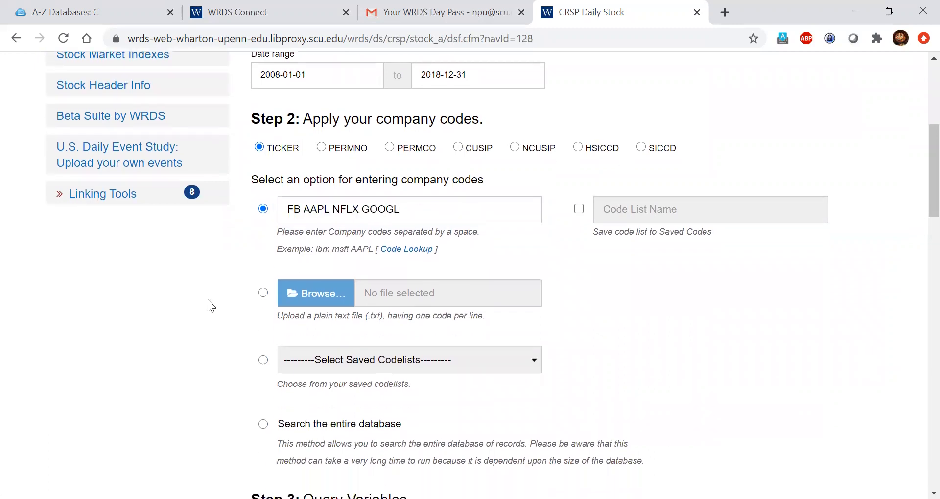
scroll(207, 299, "down", 3)
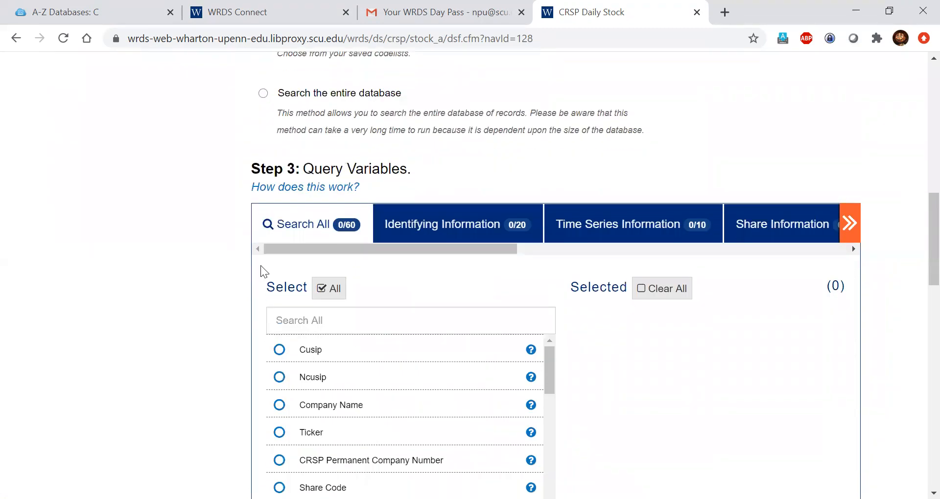
scroll(207, 243, "up", 2)
scroll(206, 243, "up", 5)
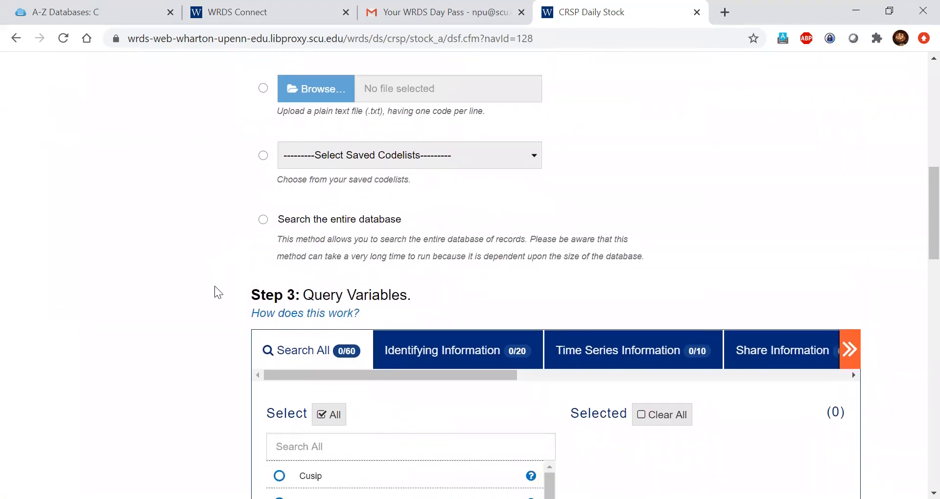
scroll(211, 257, "up", 1)
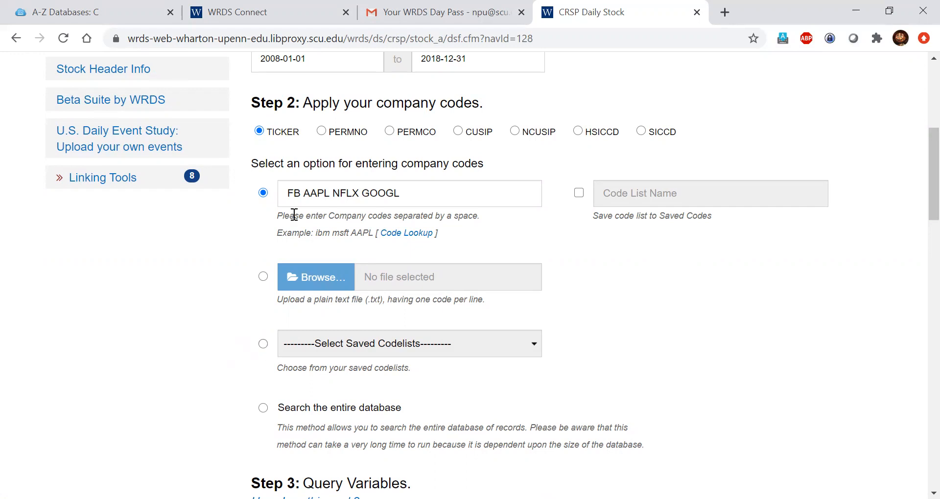
left_click(264, 408)
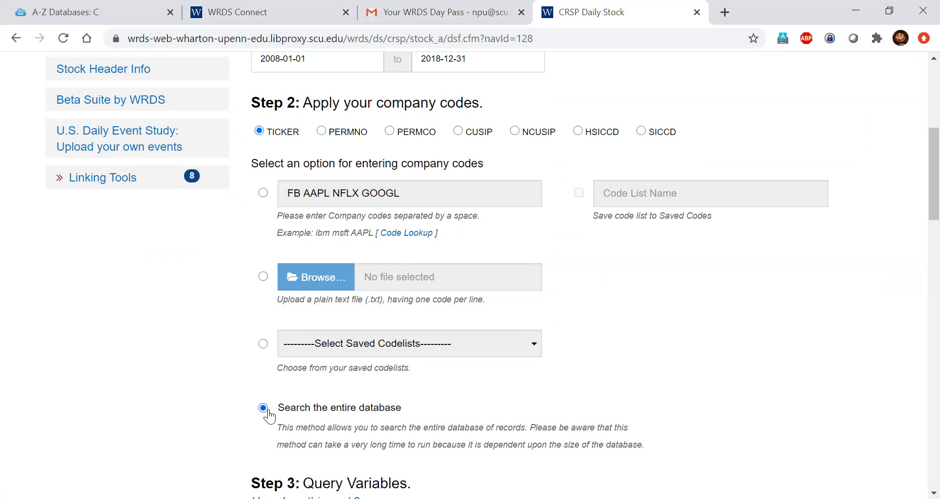
left_click(264, 193)
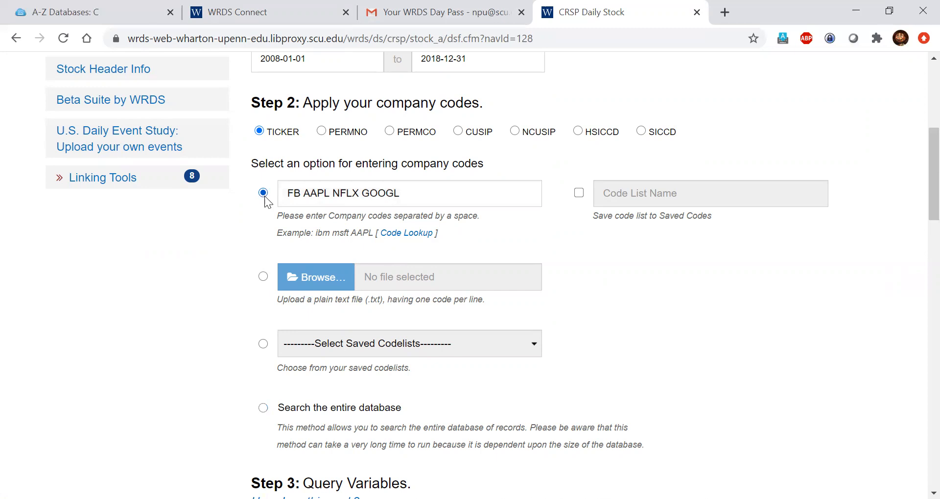
Step: Select Company Name and Ticker in the Step 3 Query Variables list
scroll(253, 254, "down", 3)
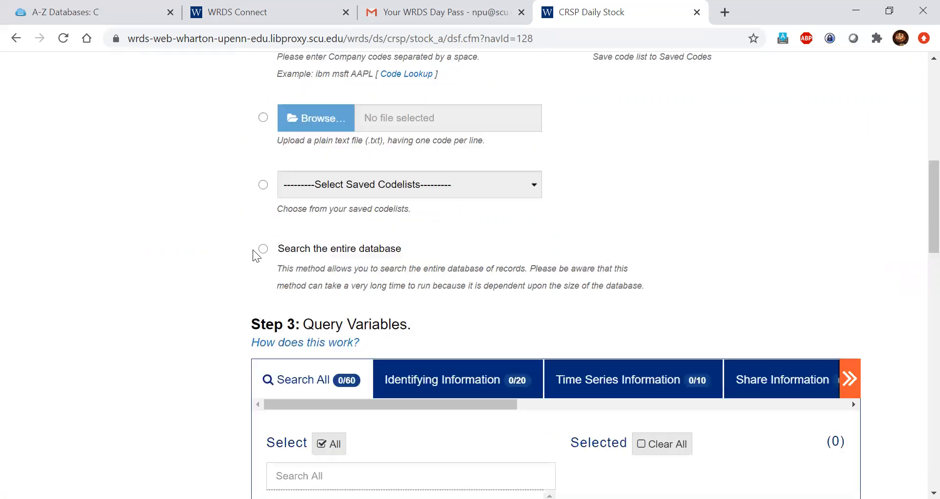
scroll(253, 254, "down", 3)
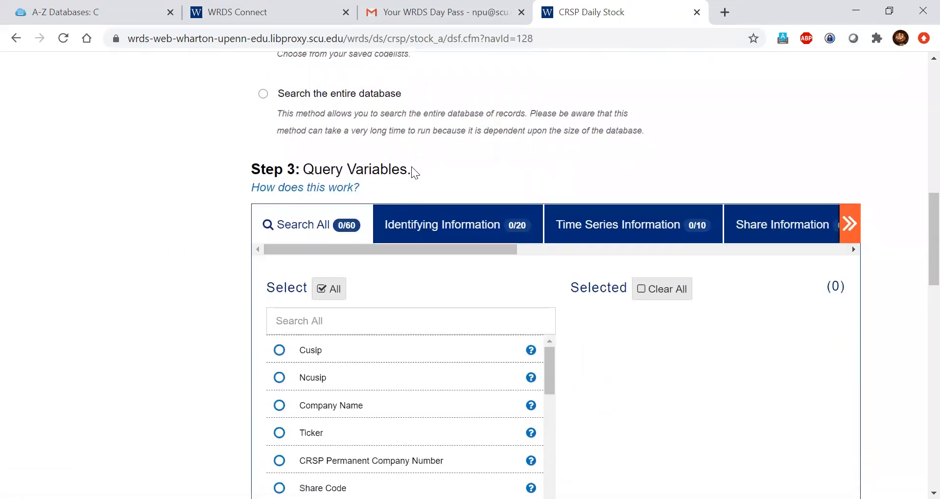
scroll(414, 172, "down", 2)
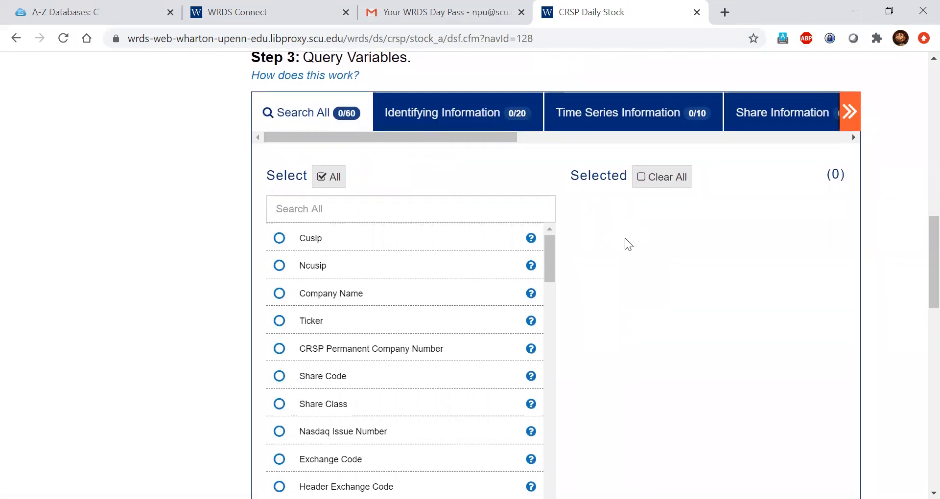
left_click(284, 304)
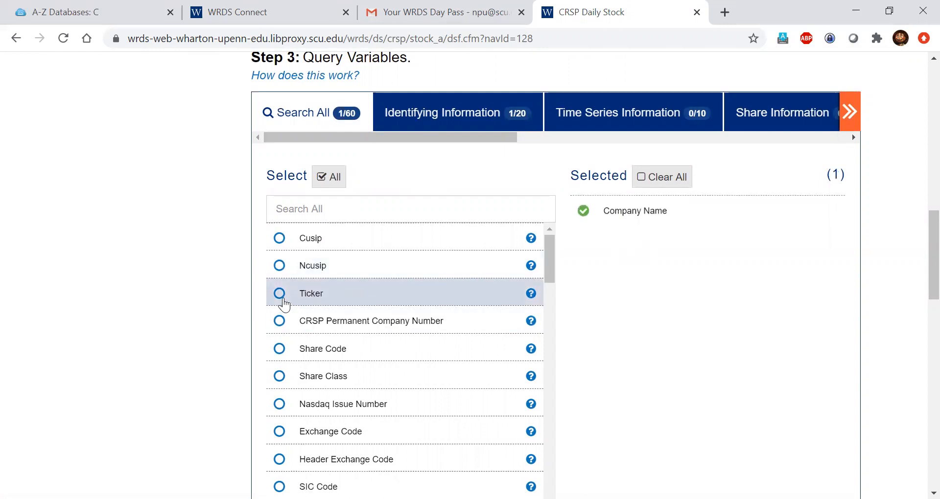
left_click(279, 294)
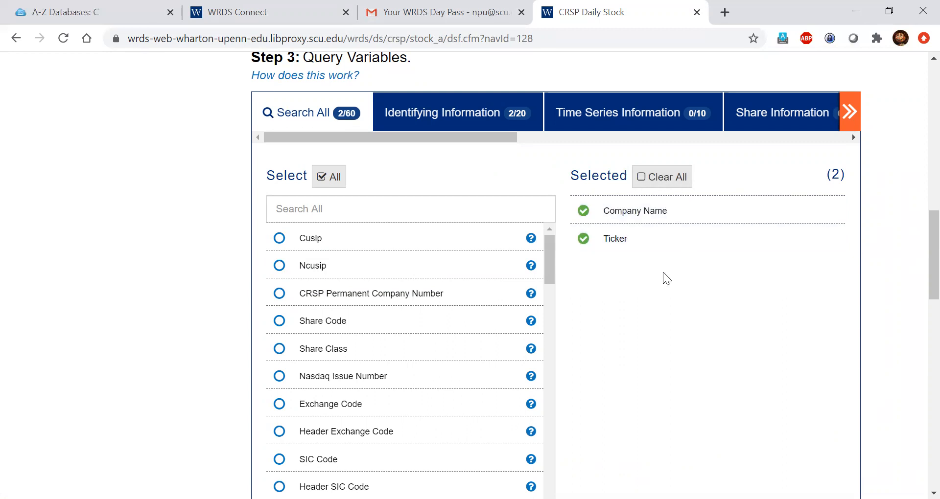
Step: Add Price and Return on S&P Composite Index, bringing the selected variables to 4 of 60
left_click_drag(547, 263, 539, 314)
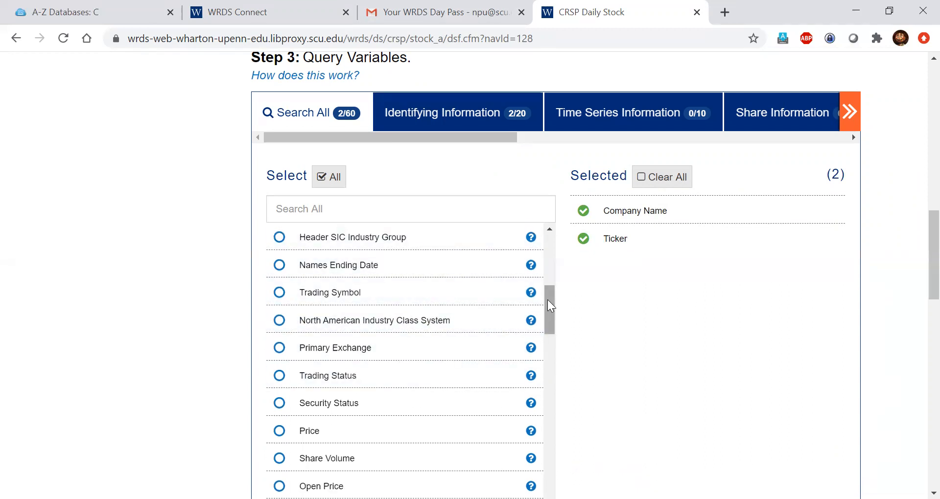
left_click_drag(547, 299, 548, 324)
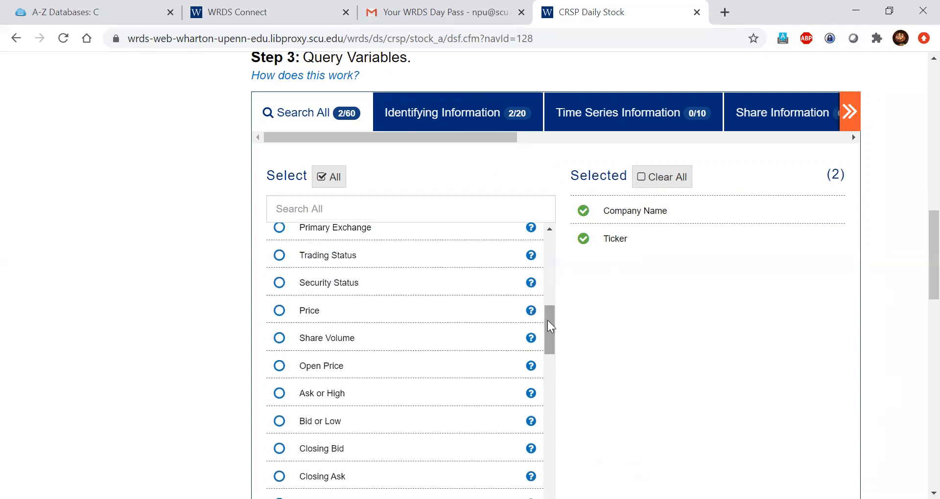
left_click(284, 313)
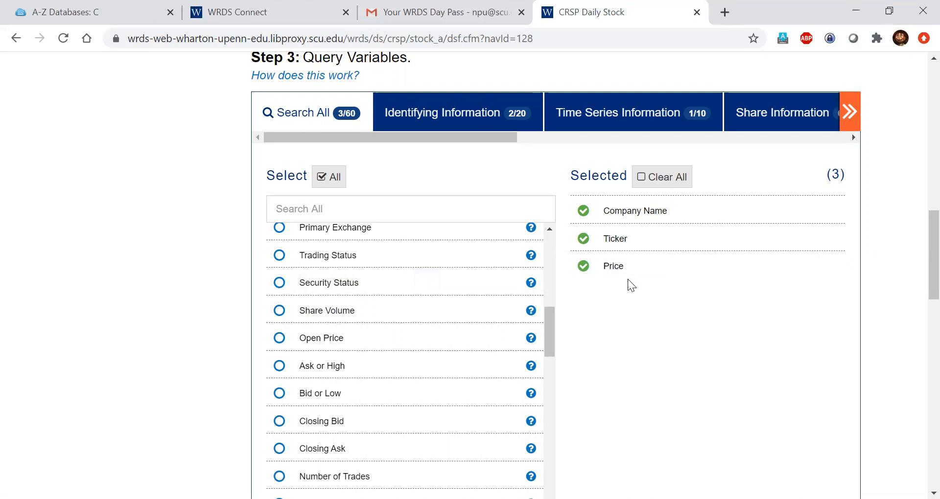
left_click_drag(549, 323, 533, 482)
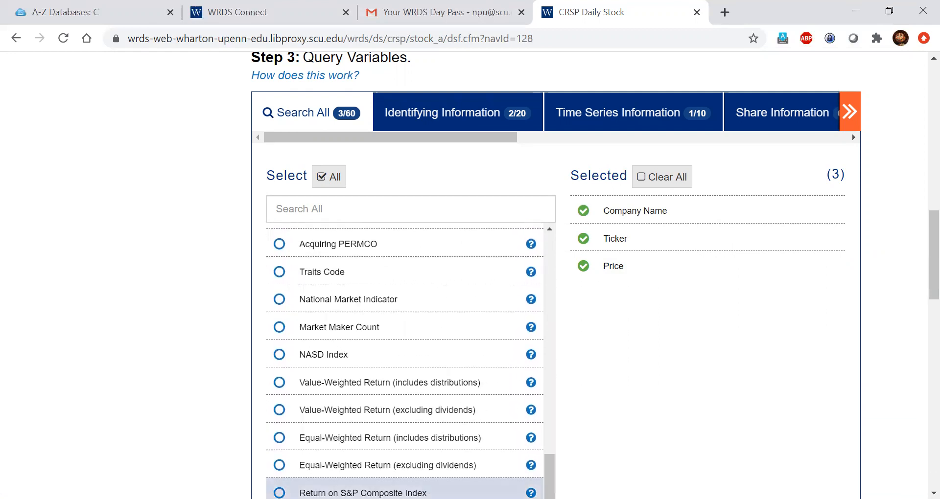
left_click(539, 492)
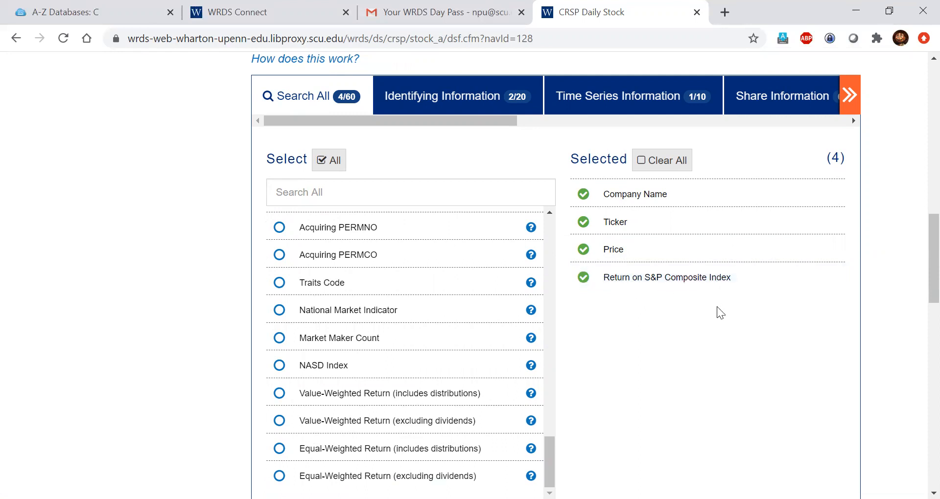
scroll(639, 307, "down", 1)
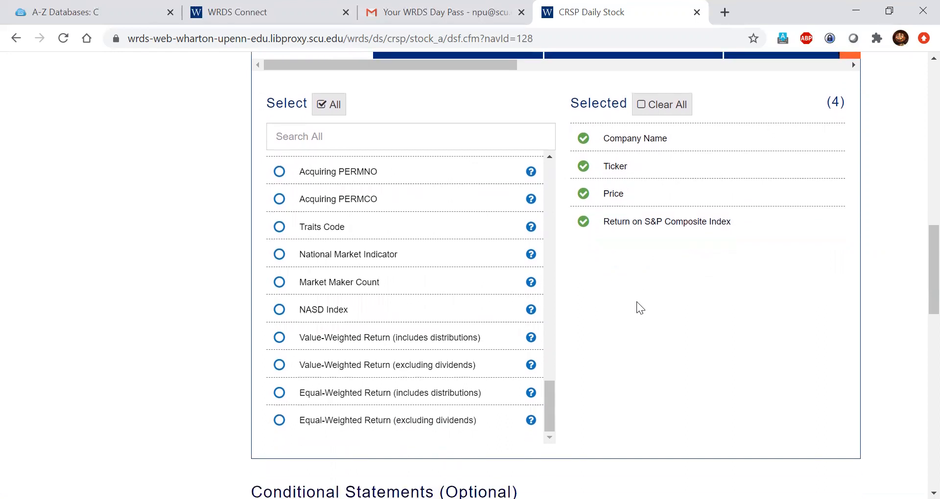
Step: Remove the empty builder under Conditional Statements (Optional) so no filter conditions apply
scroll(638, 304, "down", 5)
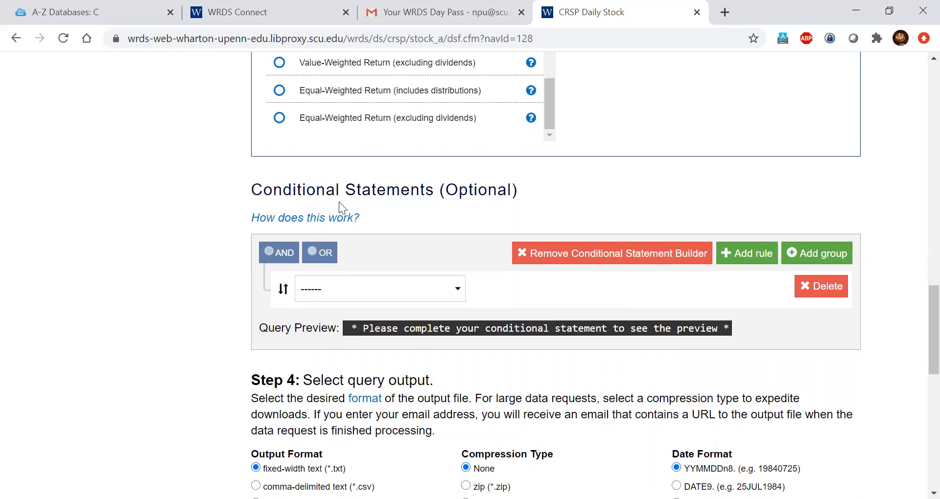
scroll(522, 186, "up", 6)
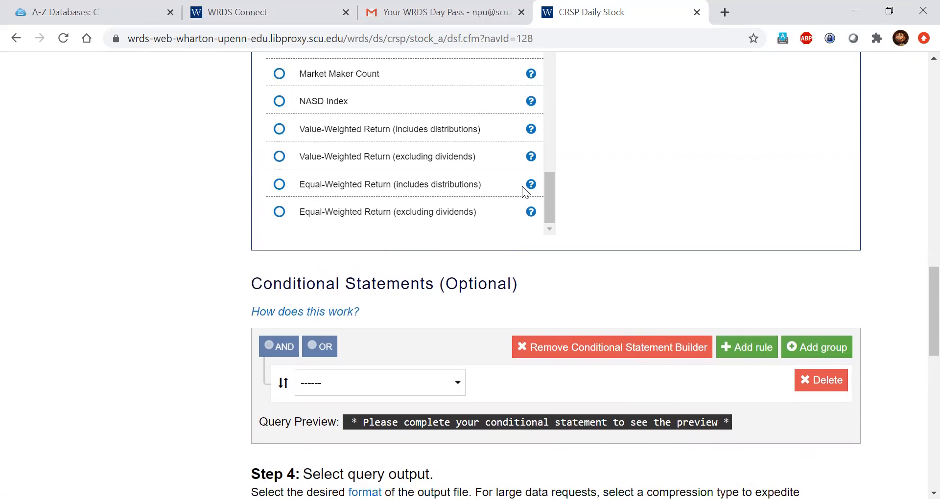
scroll(632, 196, "up", 5)
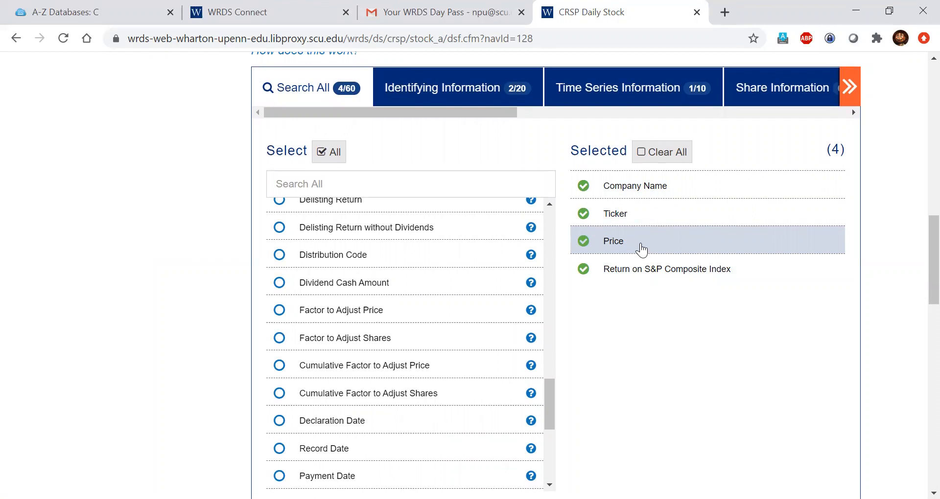
scroll(648, 262, "down", 5)
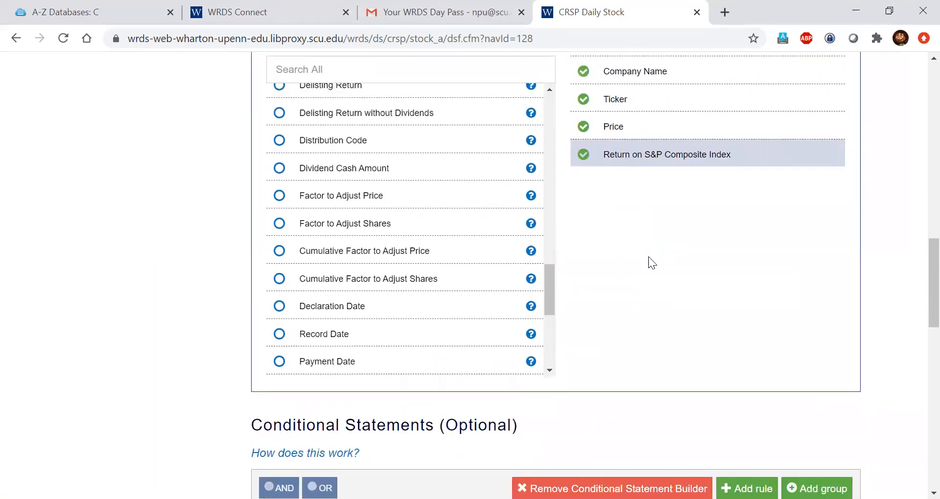
scroll(648, 256, "up", 4)
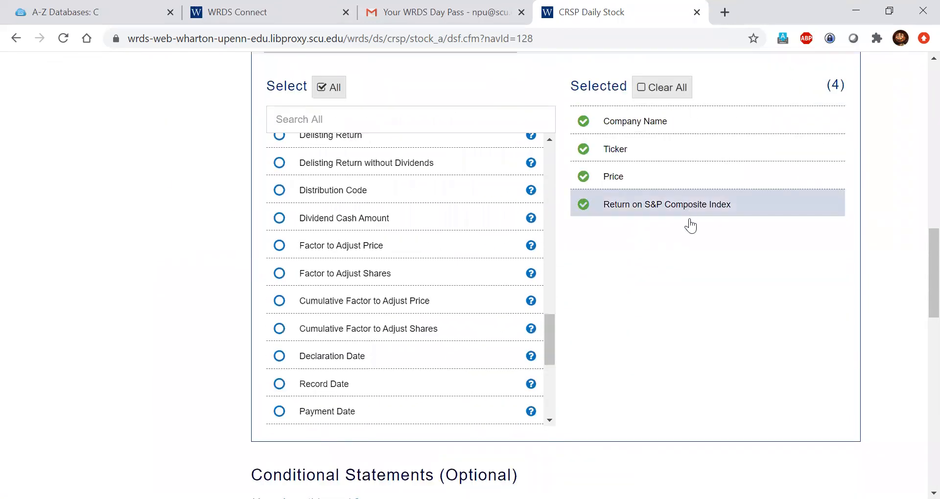
scroll(688, 336, "down", 4)
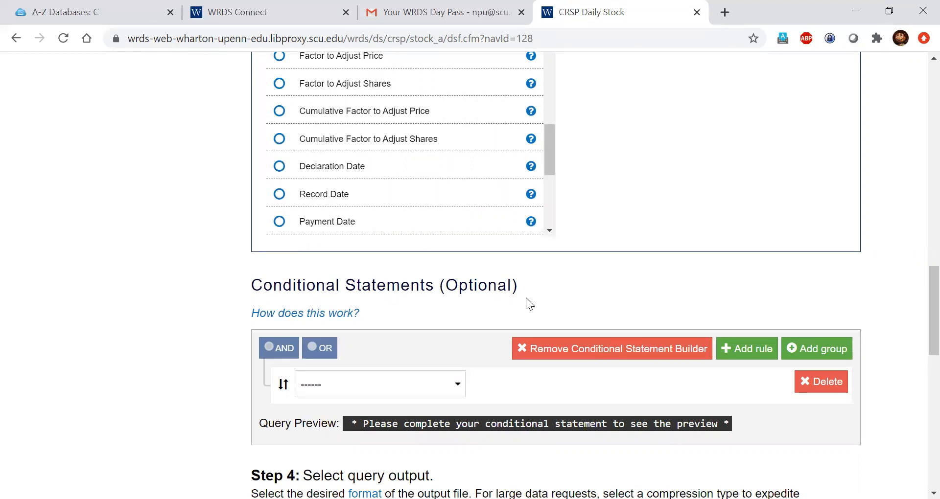
left_click(534, 348)
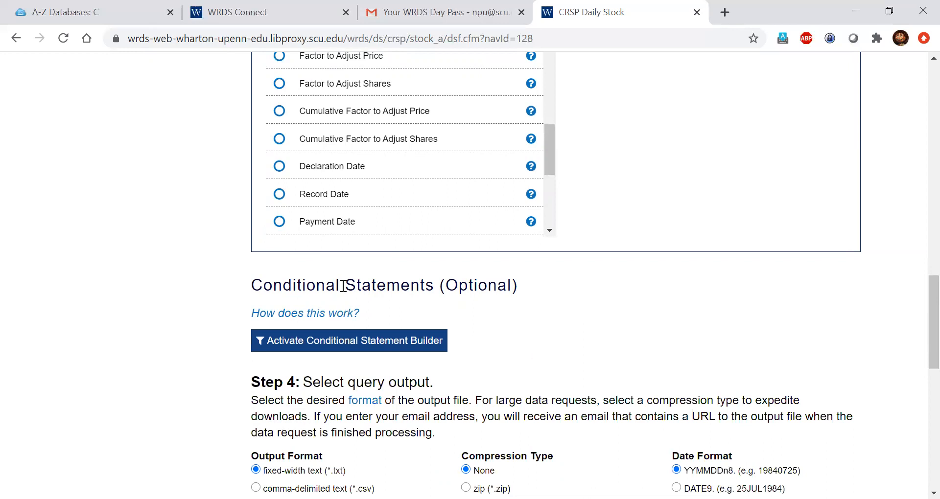
Step: Choose comma-delimited text (*.csv) output with dates in MMDDYY10 format
scroll(652, 279, "down", 2)
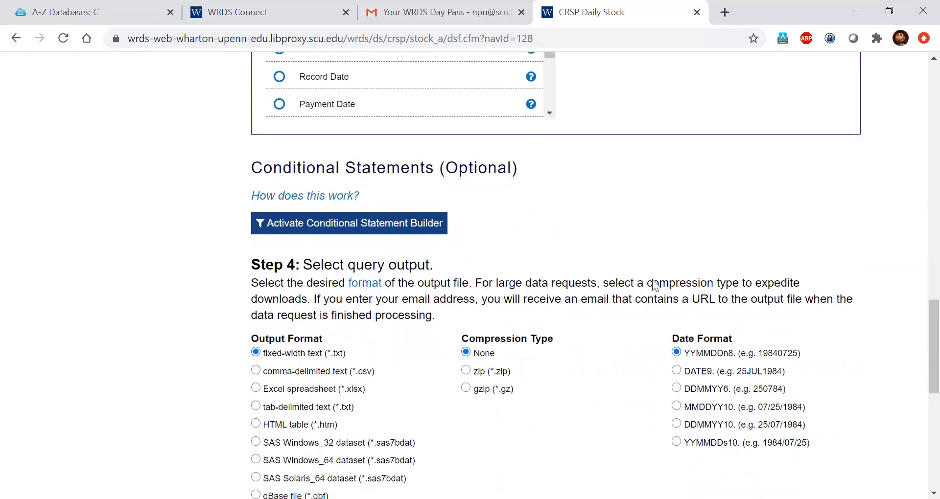
scroll(655, 285, "down", 1)
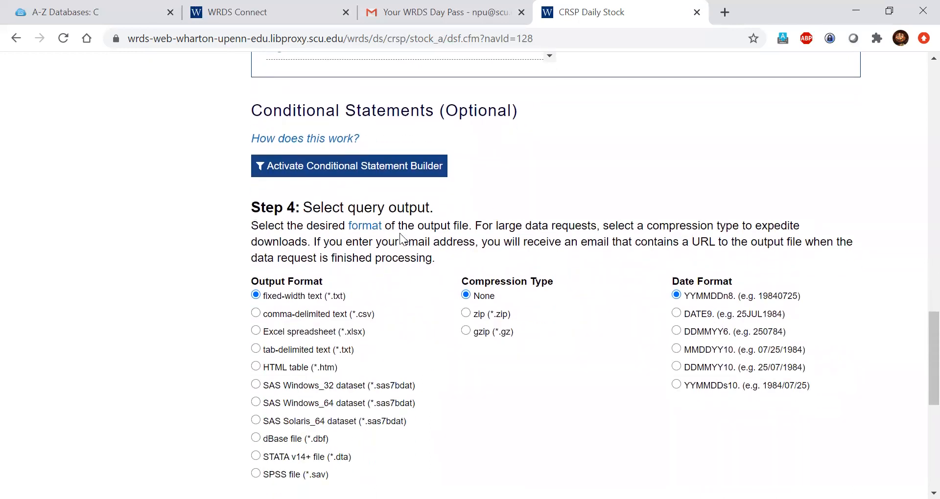
scroll(200, 282, "down", 1)
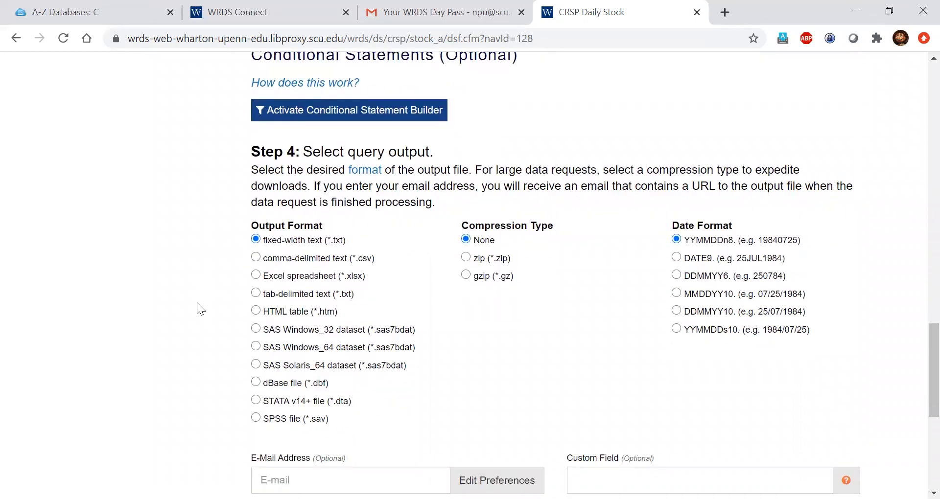
left_click(255, 258)
left_click(676, 293)
Step: Focus the optional notification e-mail field, then dismiss its autofill suggestions
scroll(846, 295, "down", 5)
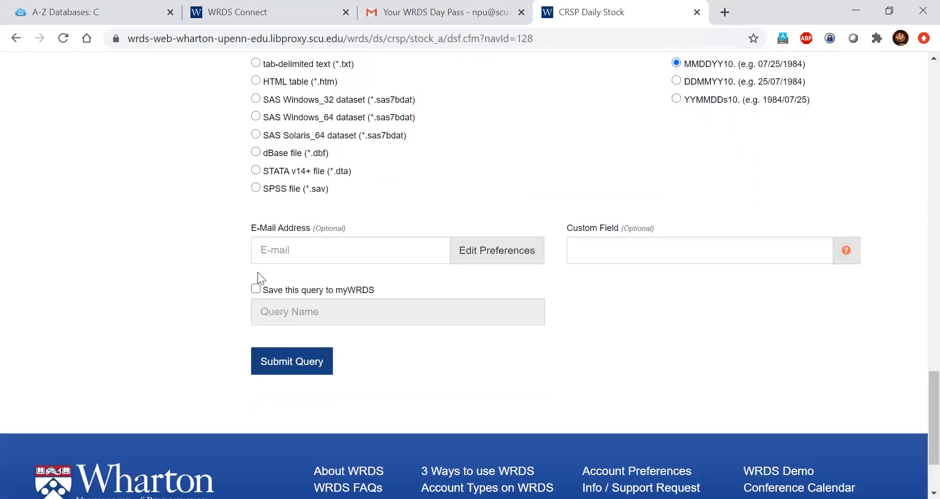
left_click(297, 253)
left_click(177, 247)
Step: Submit the CRSP Daily Stock query for FB, AAPL, NFLX and GOOGL, 2008–2018
left_click(264, 361)
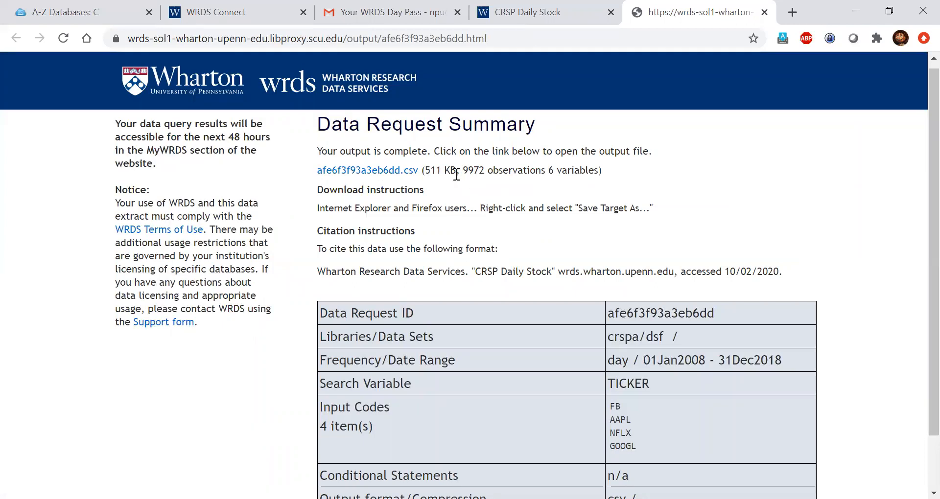
right_click(369, 168)
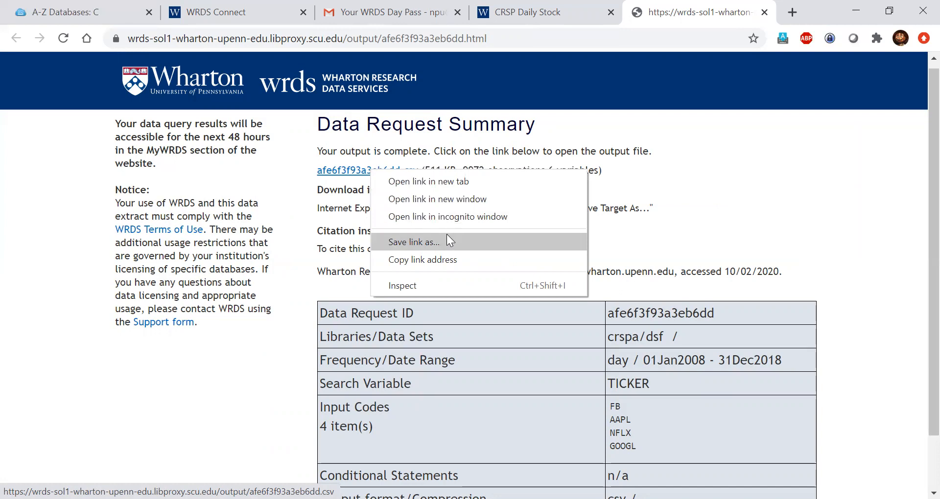
left_click(643, 213)
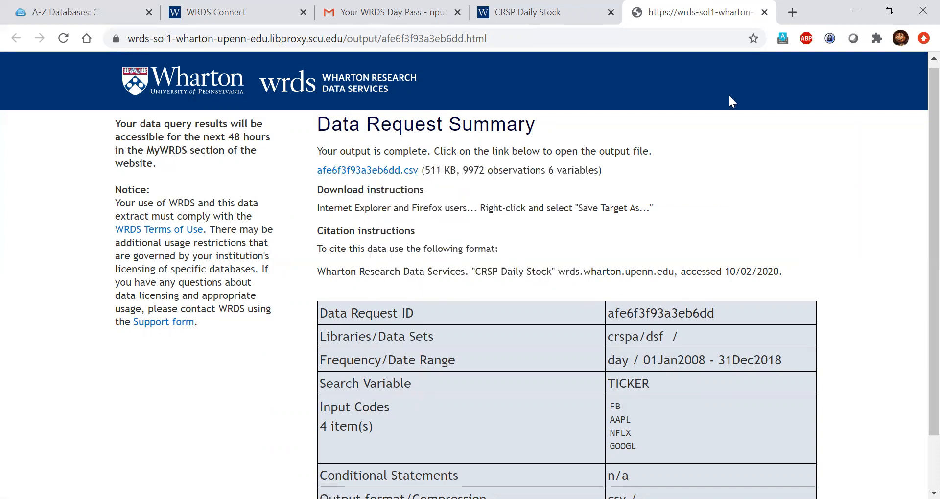